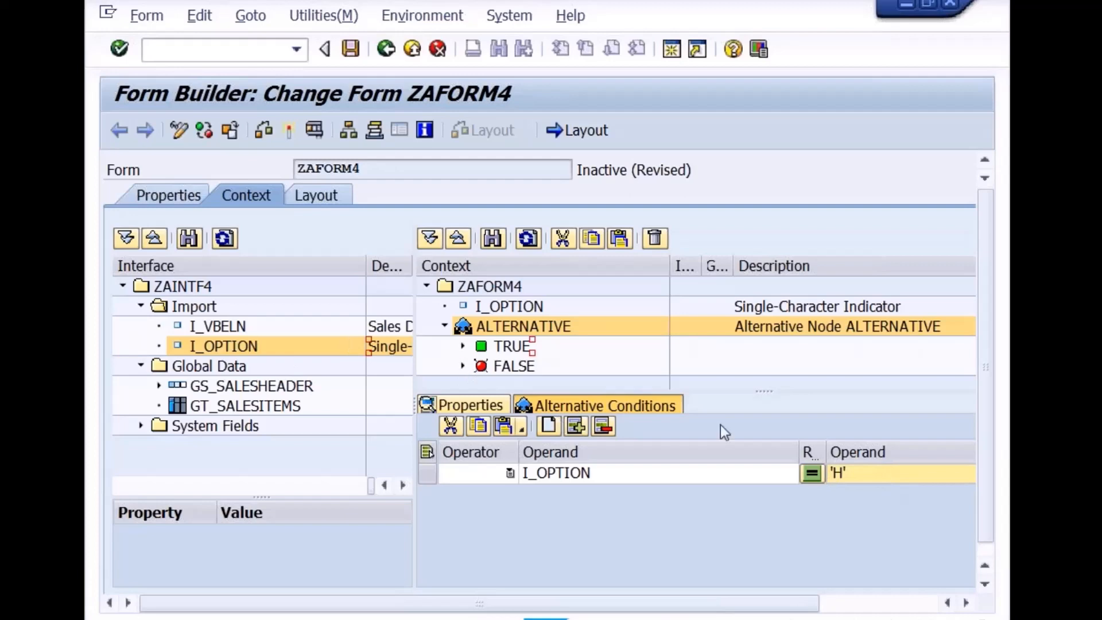
Add GS_SALESHEADER to the TRUE branch and GT_SALESITEMS to the FALSE branch of the ALTERNATIVE node in the form context
{"action": "left_click_drag", "start_coordinate": [764, 393], "coordinate": [764, 479]}
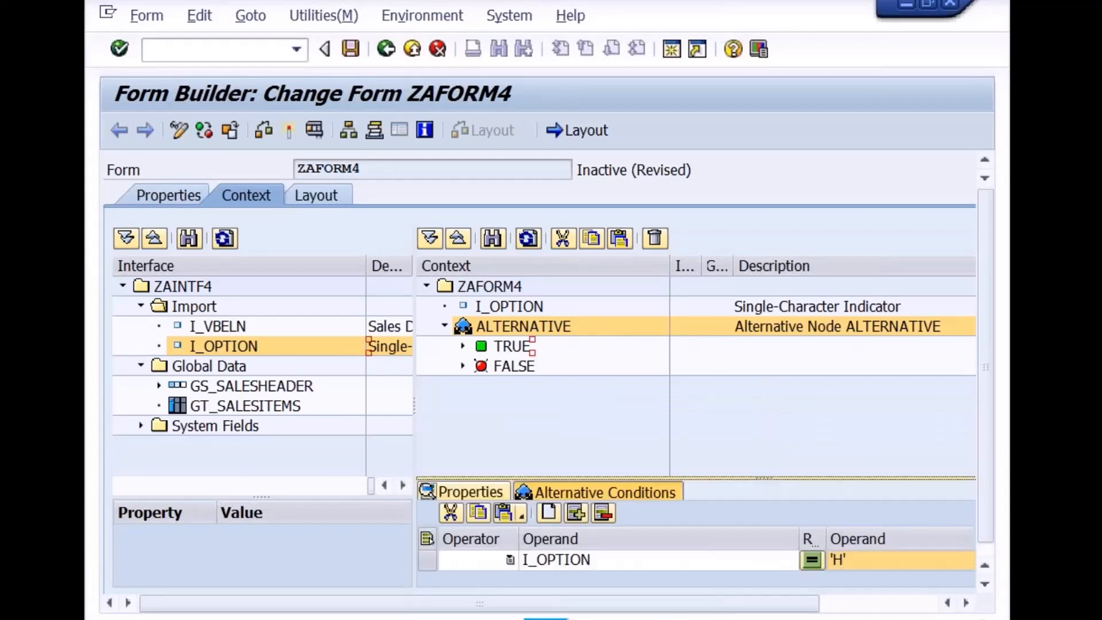
{"action": "left_click", "coordinate": [505, 349]}
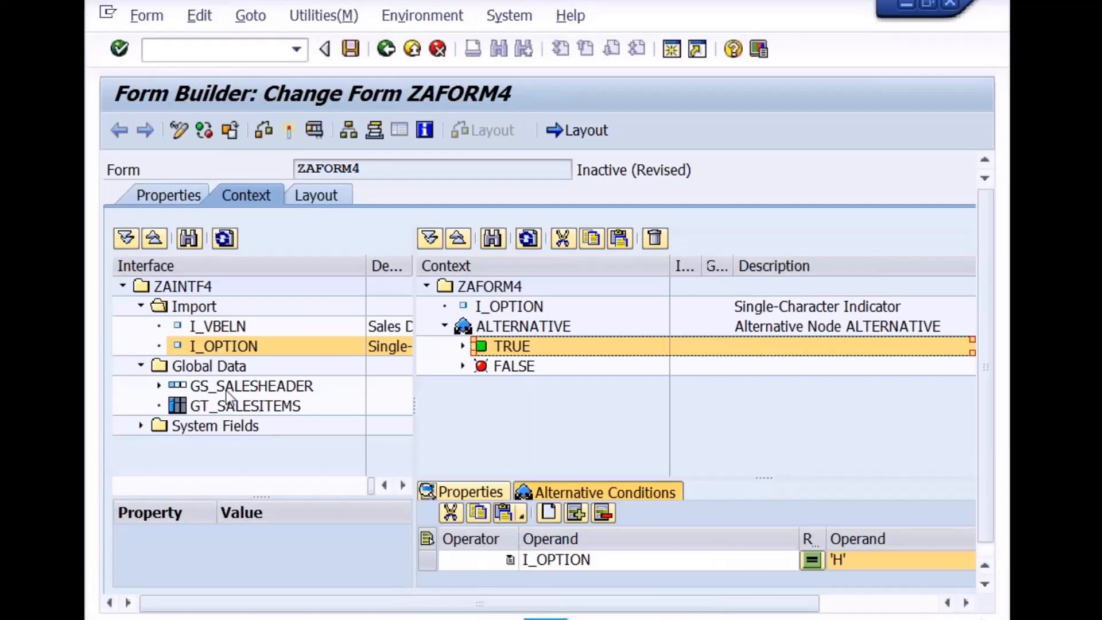
{"action": "left_click", "coordinate": [259, 394]}
{"action": "left_click_drag", "start_coordinate": [260, 385], "coordinate": [509, 346]}
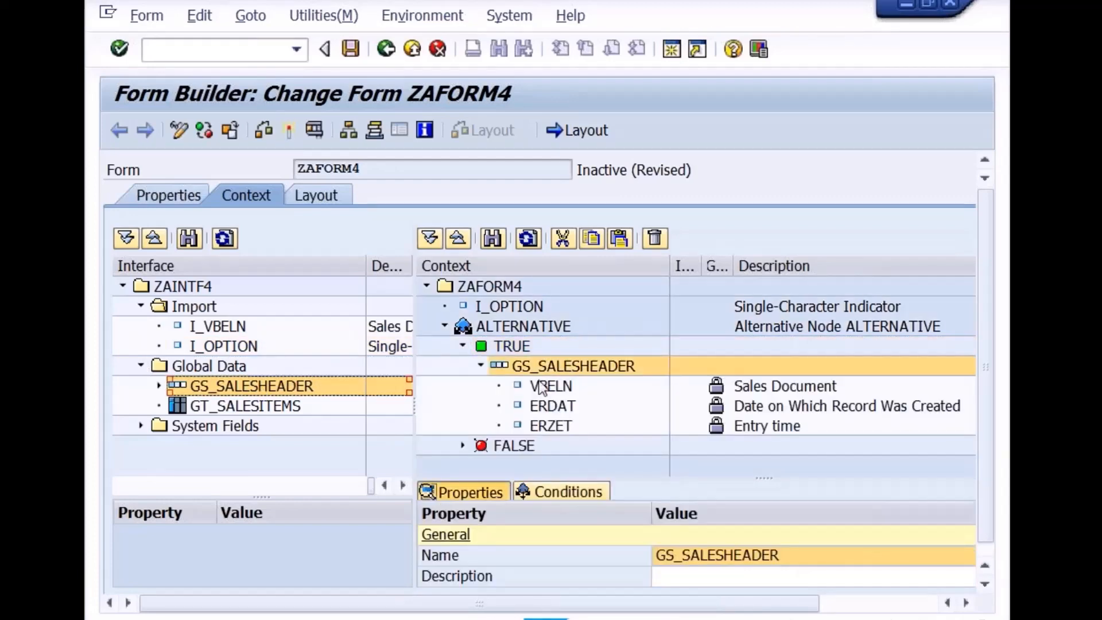
{"action": "left_click", "coordinate": [462, 346]}
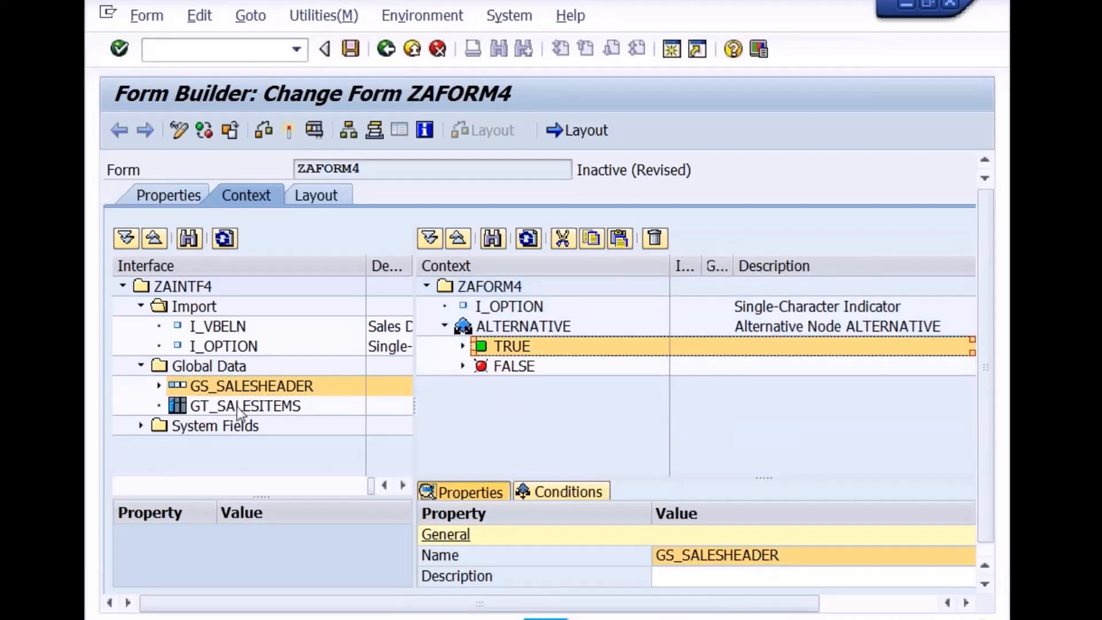
{"action": "left_click_drag", "start_coordinate": [238, 408], "coordinate": [505, 369]}
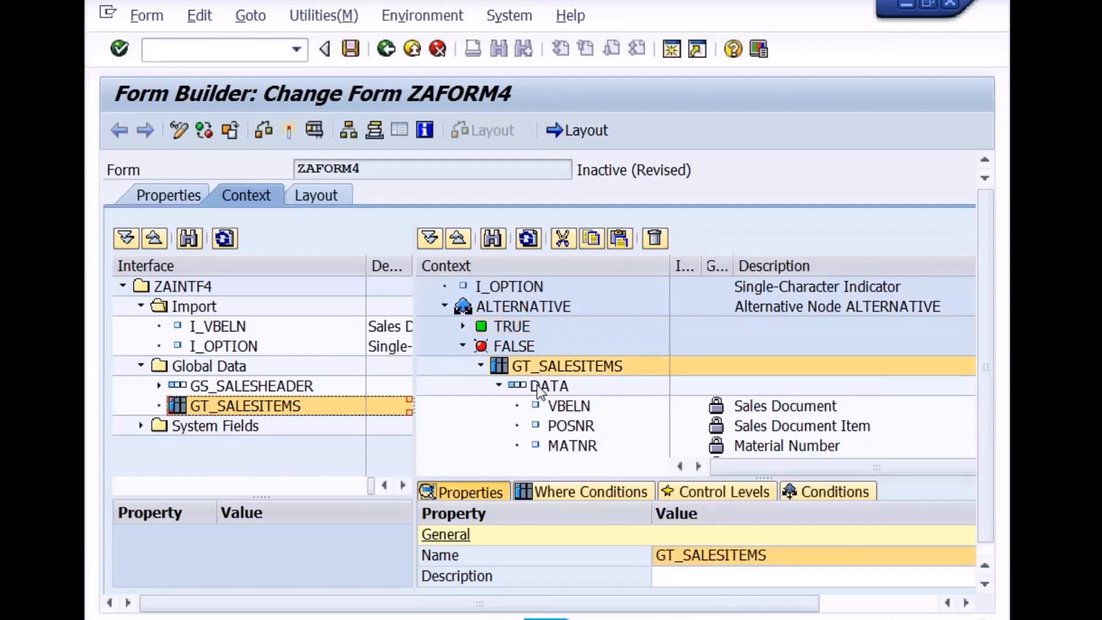
{"action": "left_click", "coordinate": [462, 346]}
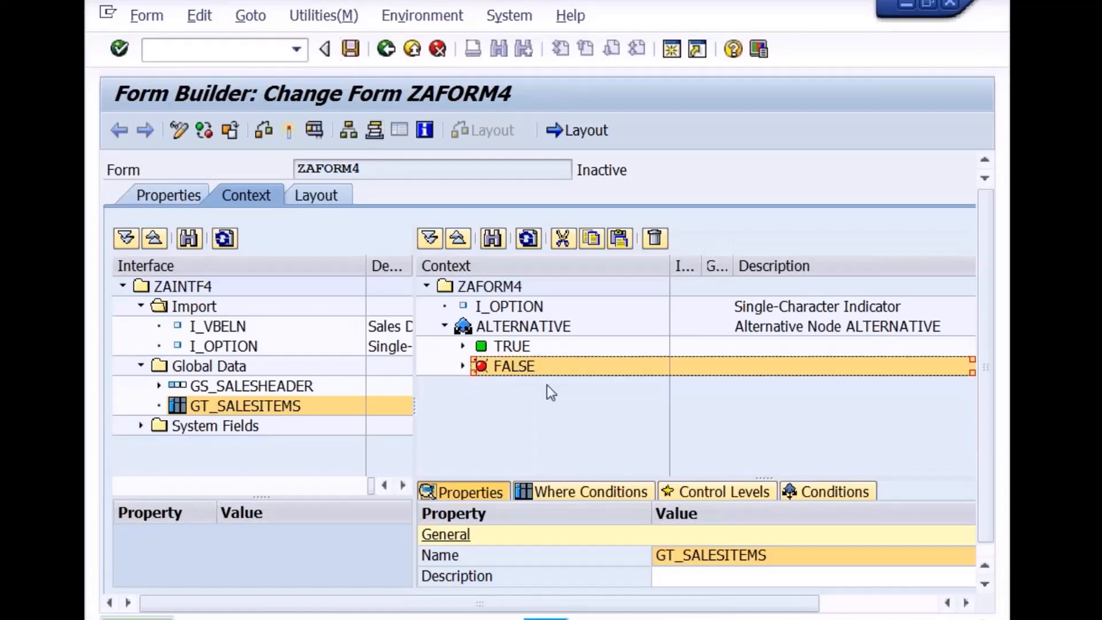
Open the form's layout, allowing access to the APPDATA variable and the FormDesigner.ini file
{"action": "left_click", "coordinate": [336, 198]}
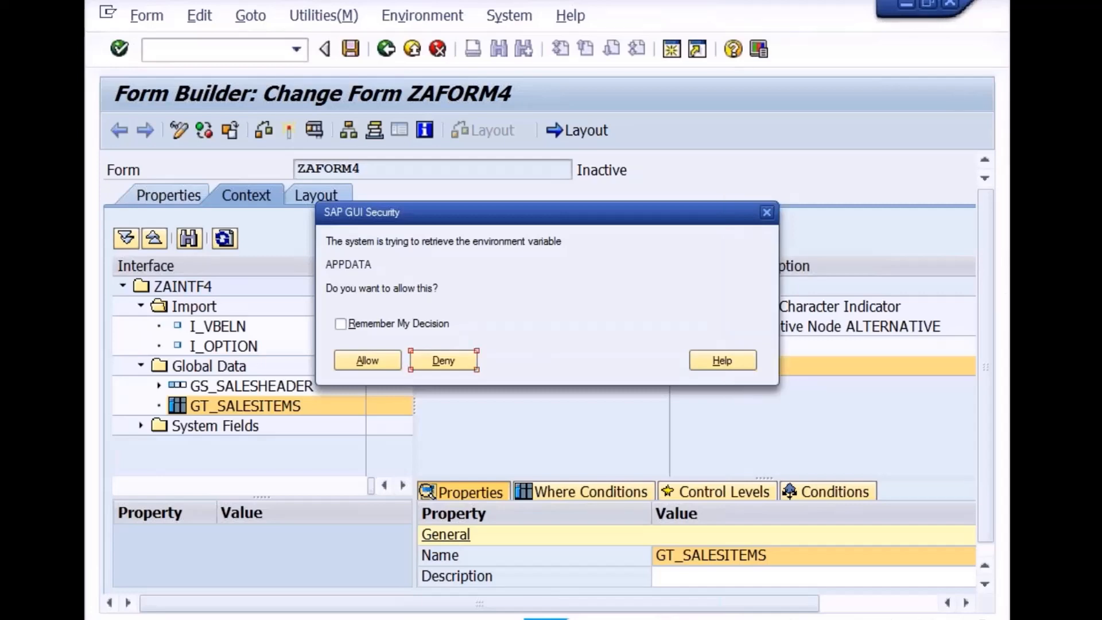
{"action": "left_click", "coordinate": [367, 360]}
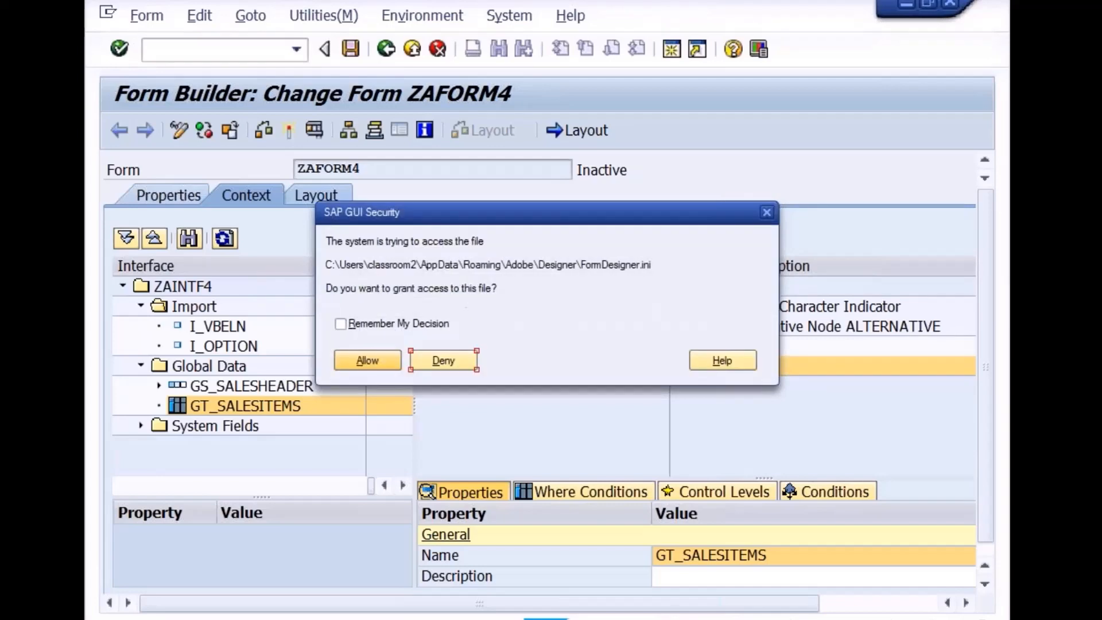
{"action": "left_click", "coordinate": [367, 360]}
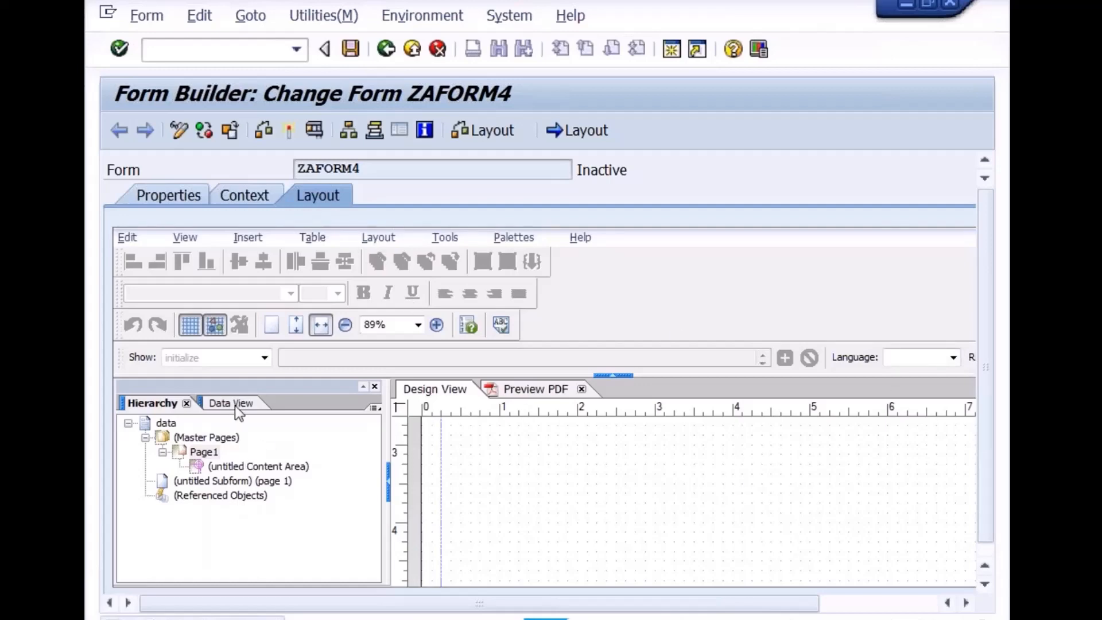
Place the GS_SALESHEADER fields from the form's data structure near the top of the page
{"action": "left_click", "coordinate": [902, 603]}
{"action": "left_click_drag", "start_coordinate": [959, 474], "coordinate": [962, 444]}
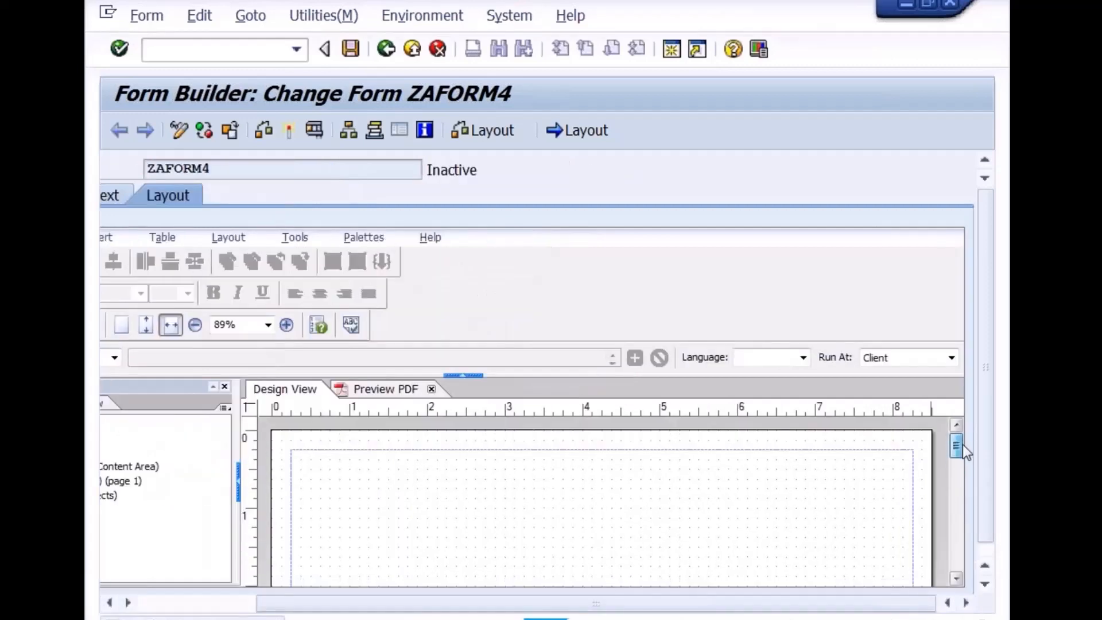
{"action": "left_click", "coordinate": [231, 603]}
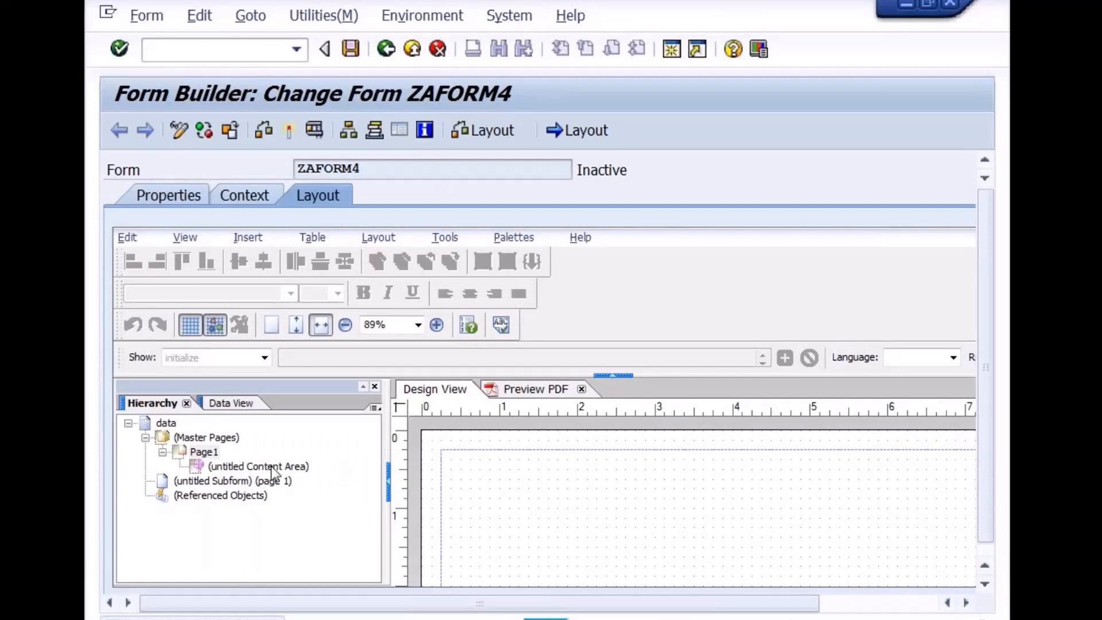
{"action": "left_click", "coordinate": [240, 404]}
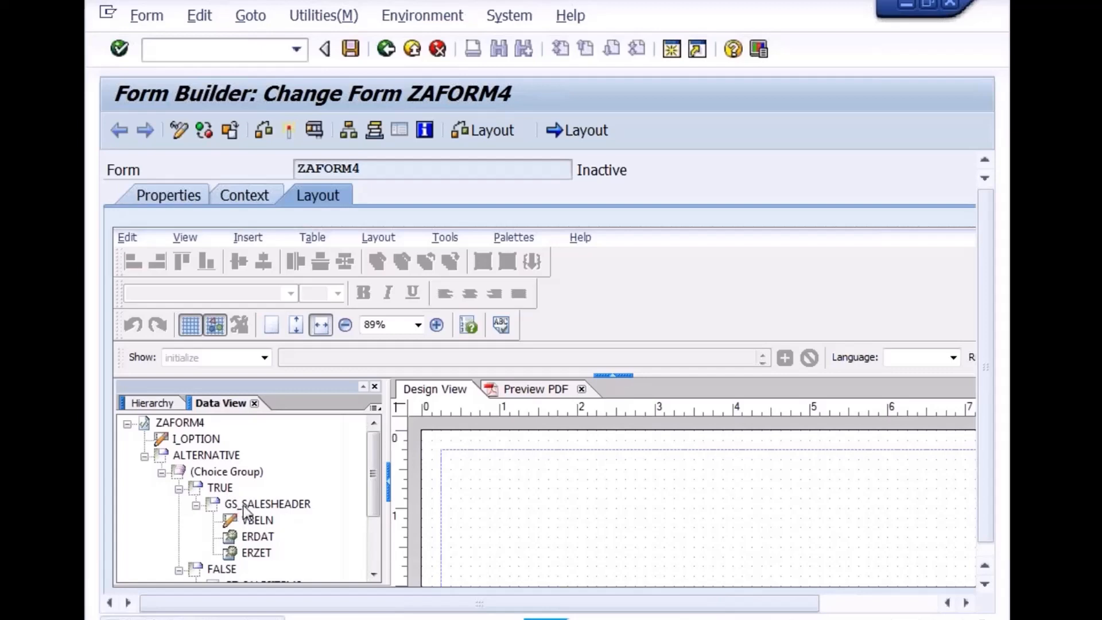
{"action": "left_click_drag", "start_coordinate": [246, 510], "coordinate": [487, 477]}
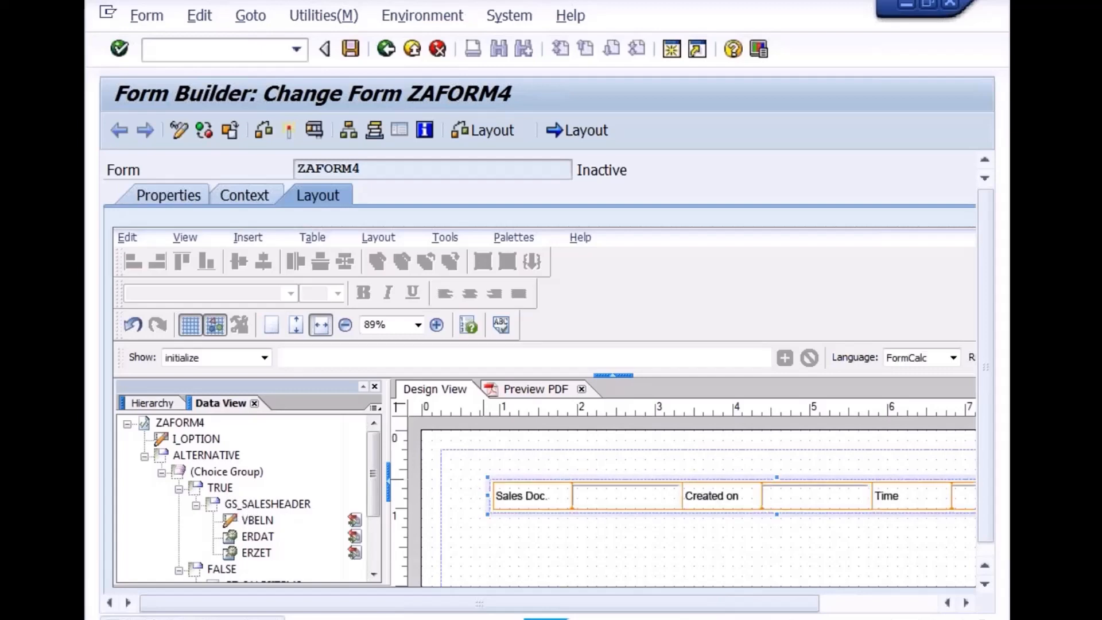
Arrange the Sales Doc., Created on and Time fields in one row, starting near the page's left margin
{"action": "left_click_drag", "start_coordinate": [764, 497], "coordinate": [739, 490]}
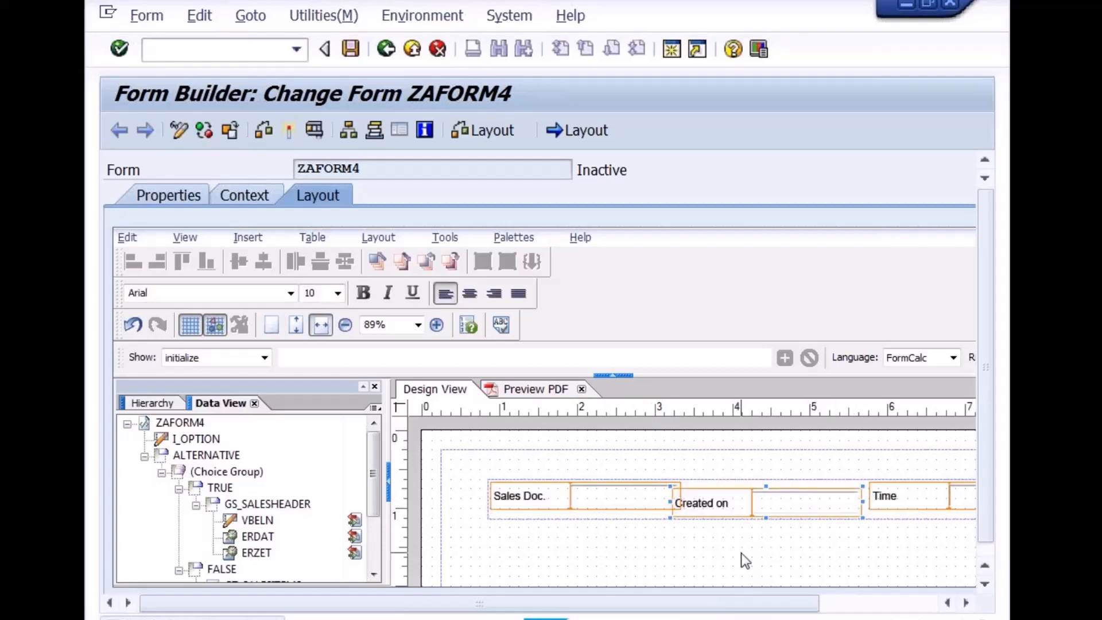
{"action": "left_click_drag", "start_coordinate": [645, 491], "coordinate": [606, 477]}
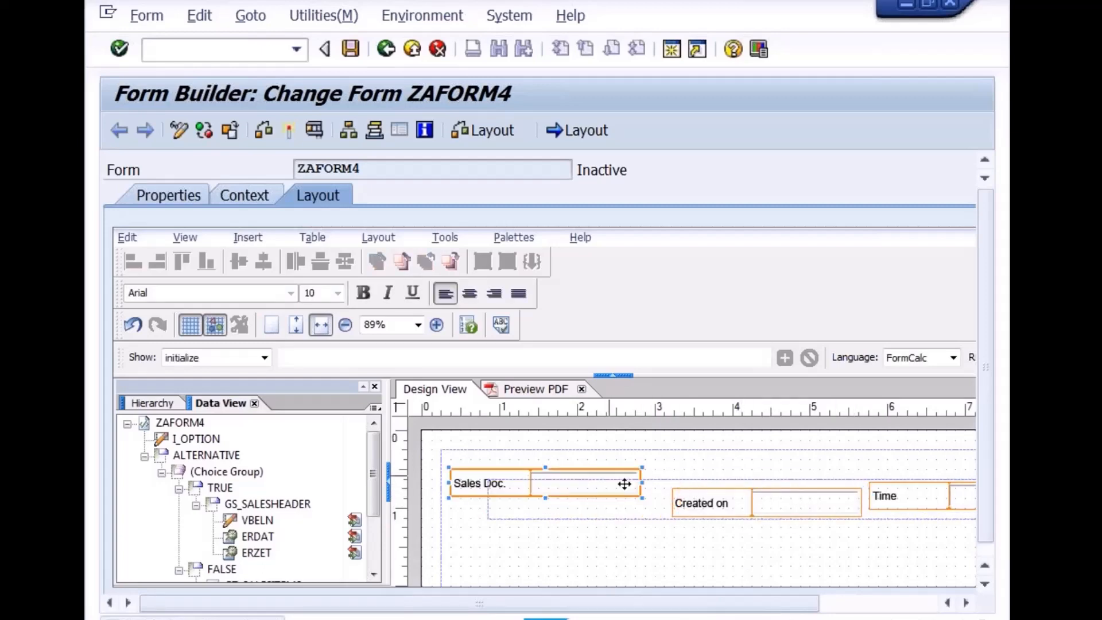
{"action": "left_click_drag", "start_coordinate": [730, 492], "coordinate": [717, 474]}
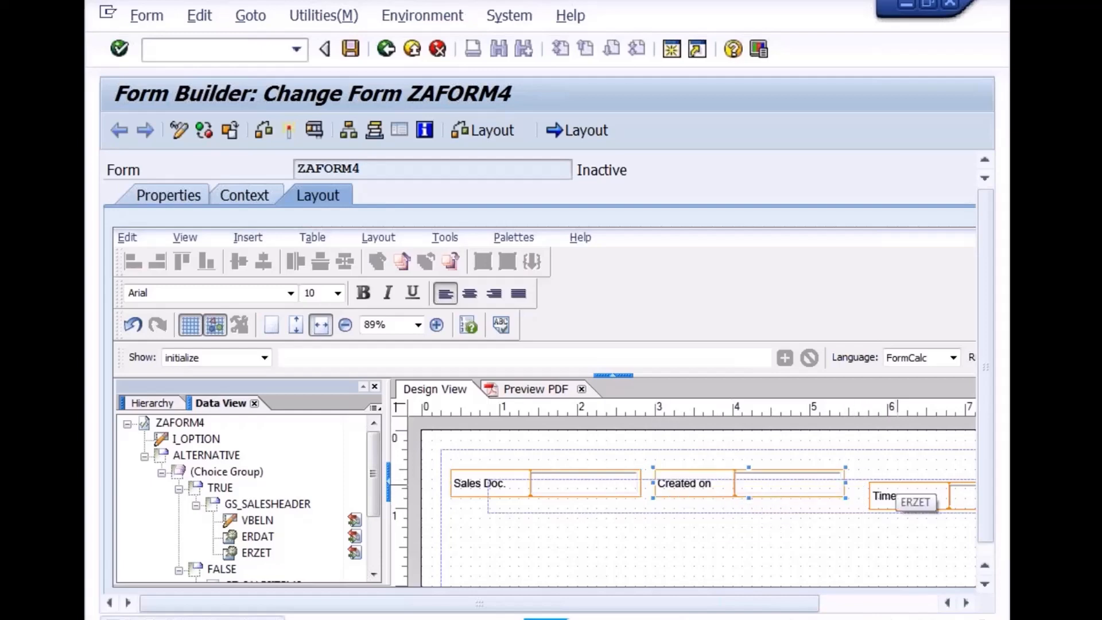
{"action": "left_click_drag", "start_coordinate": [900, 487], "coordinate": [880, 473]}
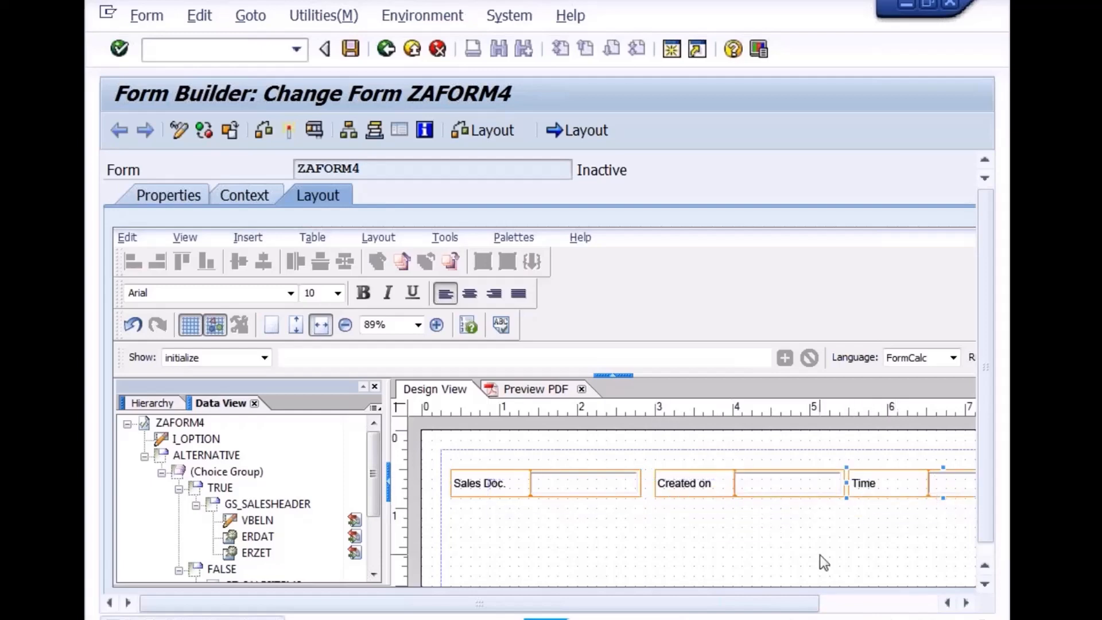
{"action": "left_click", "coordinate": [819, 554]}
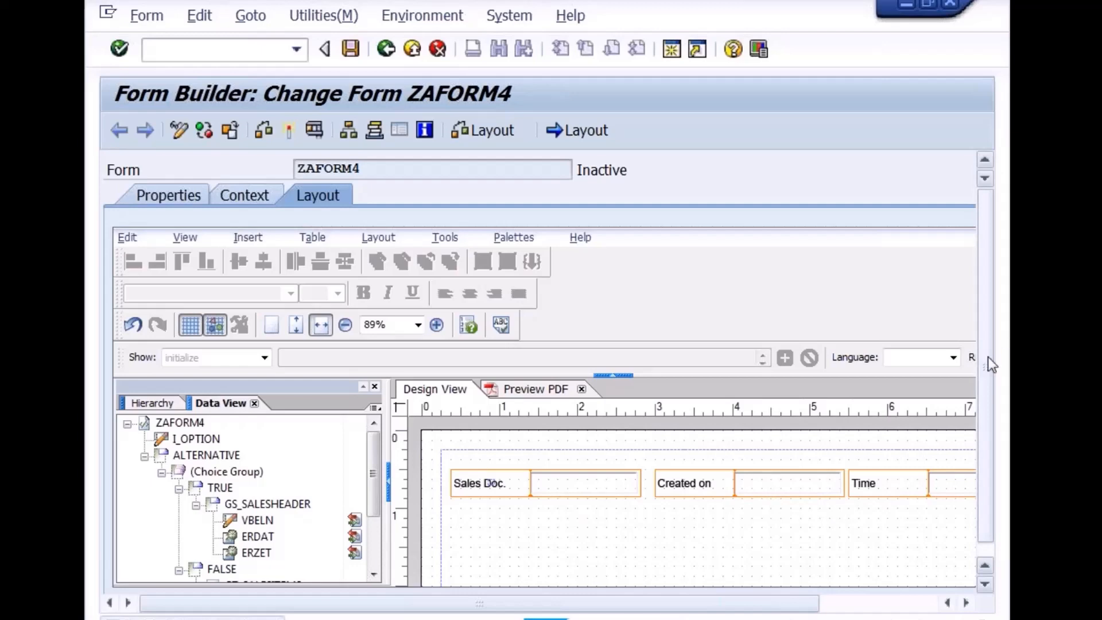
Place GT_SALESITEMS from the FALSE branch as a table below the sales header fields, dismissing the space warning
{"action": "left_click_drag", "start_coordinate": [987, 357], "coordinate": [956, 437]}
{"action": "left_click", "coordinate": [841, 604]}
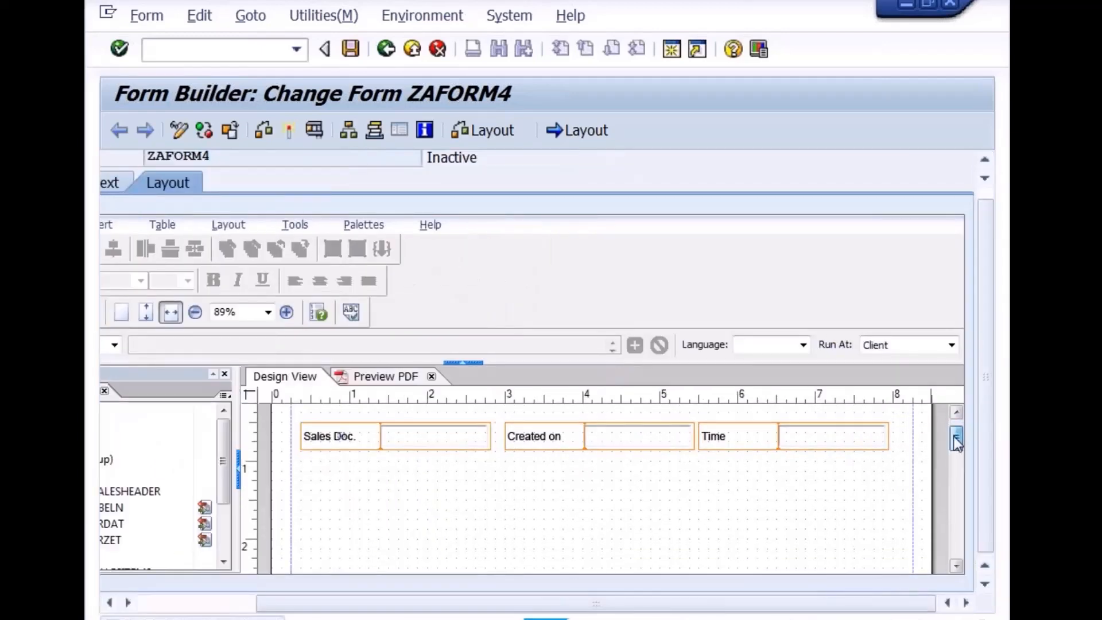
{"action": "left_click", "coordinate": [192, 604]}
{"action": "left_click", "coordinate": [179, 476]}
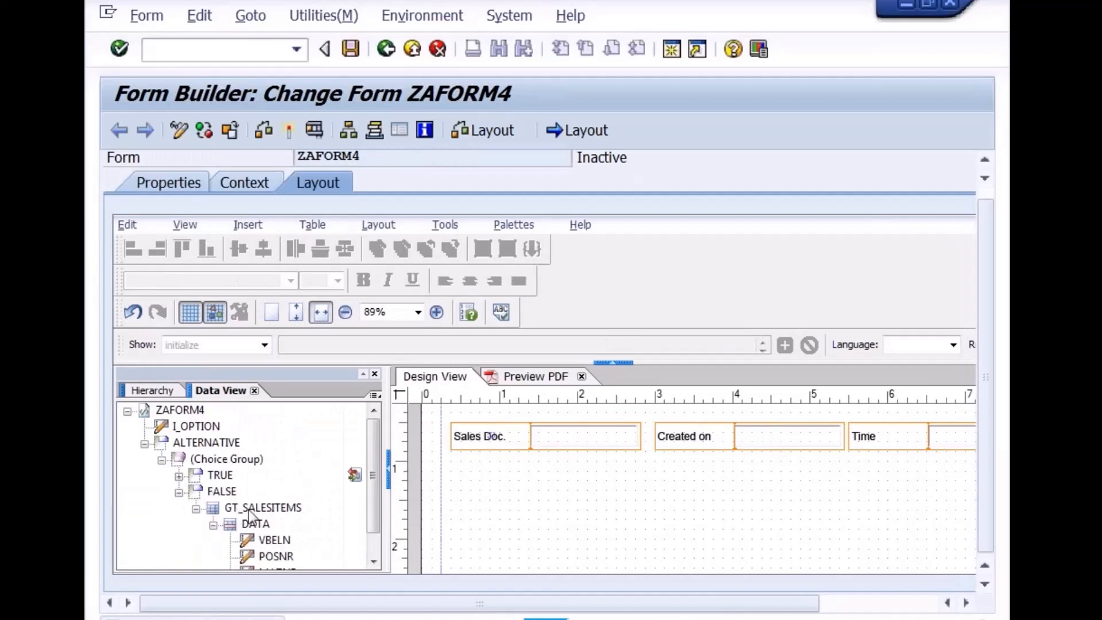
{"action": "left_click", "coordinate": [256, 508]}
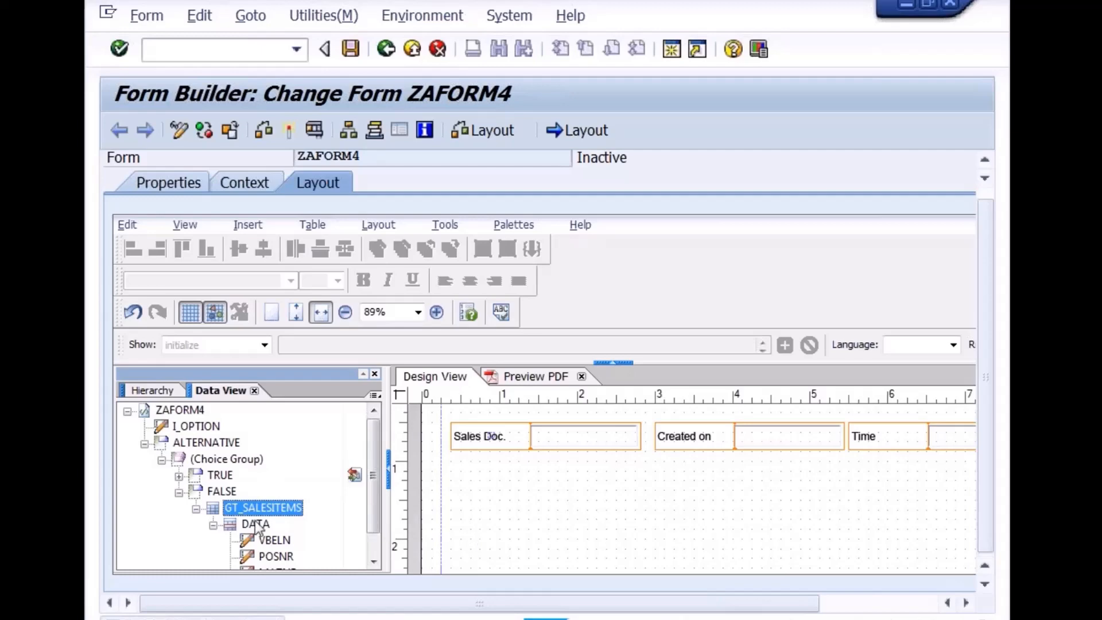
{"action": "left_click_drag", "start_coordinate": [246, 508], "coordinate": [488, 490]}
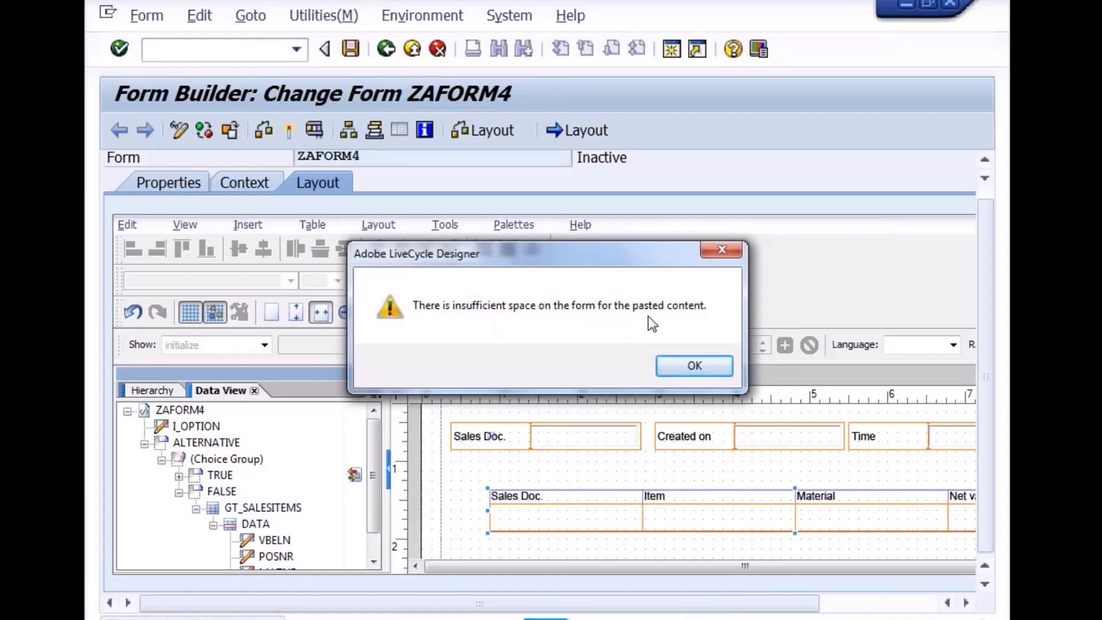
{"action": "left_click", "coordinate": [685, 364]}
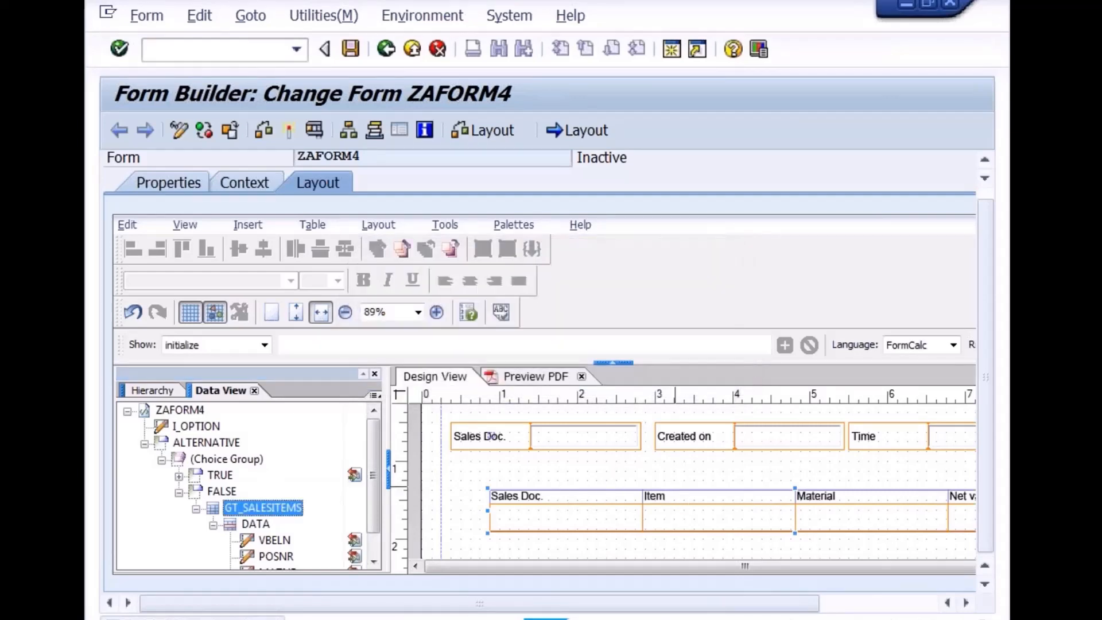
Align the sales items table with the left edge of the header fields and narrow its Net value column to end inside the margin
{"action": "left_click", "coordinate": [674, 487]}
{"action": "left_click", "coordinate": [624, 491]}
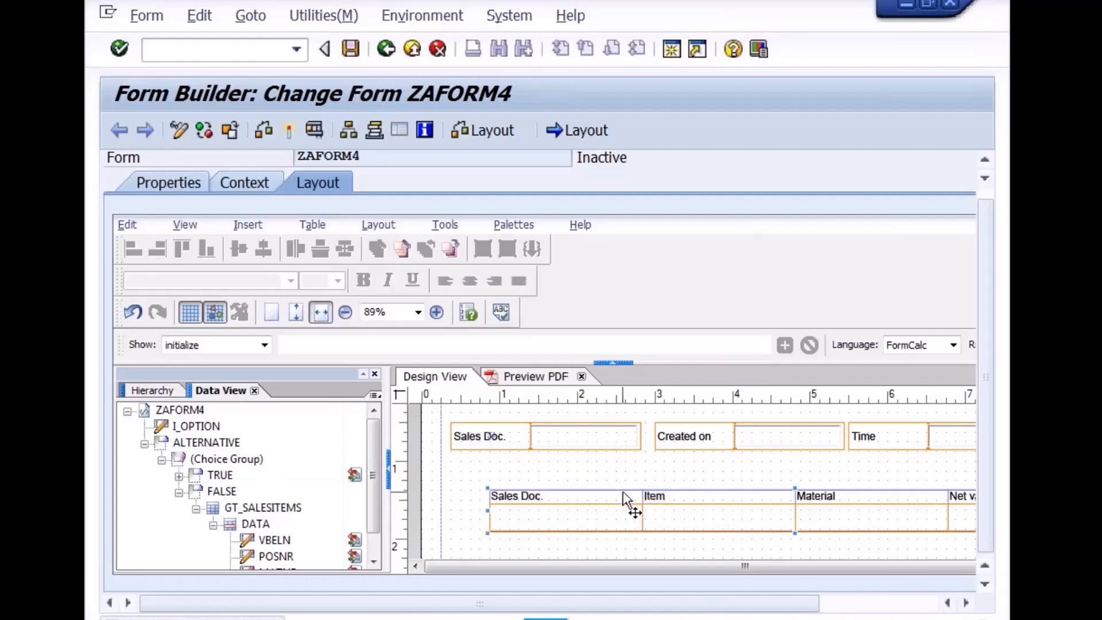
{"action": "left_click_drag", "start_coordinate": [623, 492], "coordinate": [583, 491]}
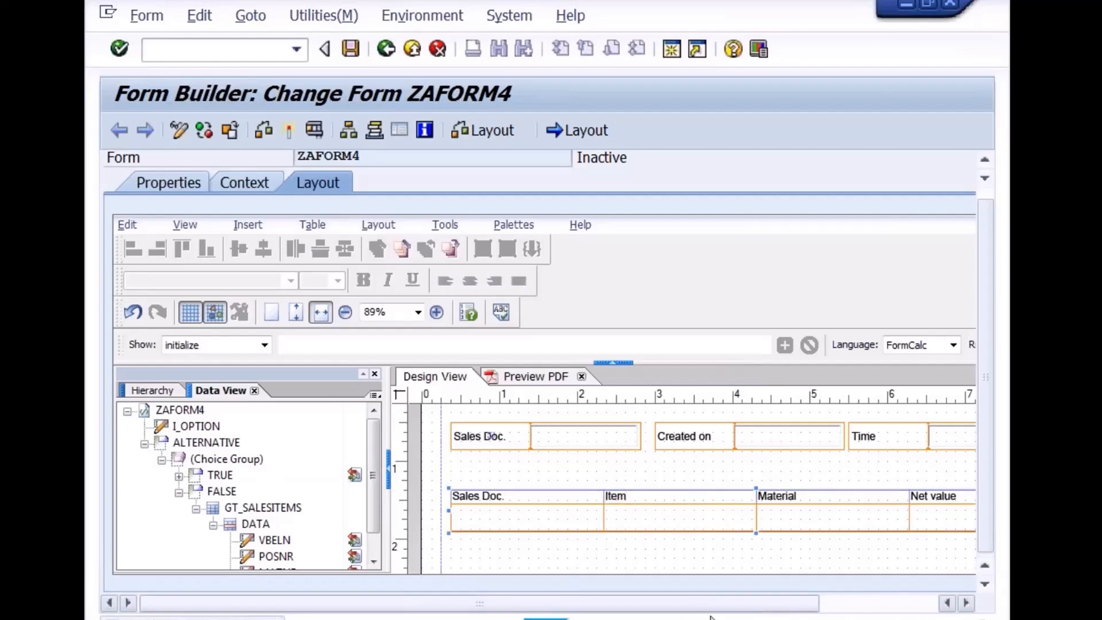
{"action": "left_click_drag", "start_coordinate": [706, 607], "coordinate": [836, 607]}
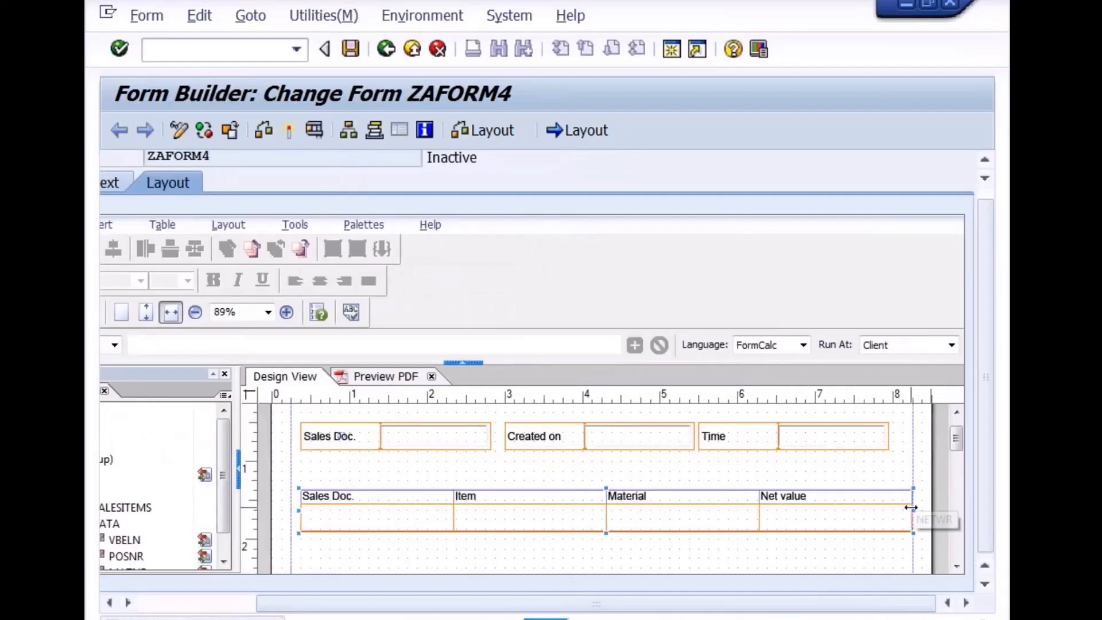
{"action": "left_click_drag", "start_coordinate": [911, 507], "coordinate": [896, 509]}
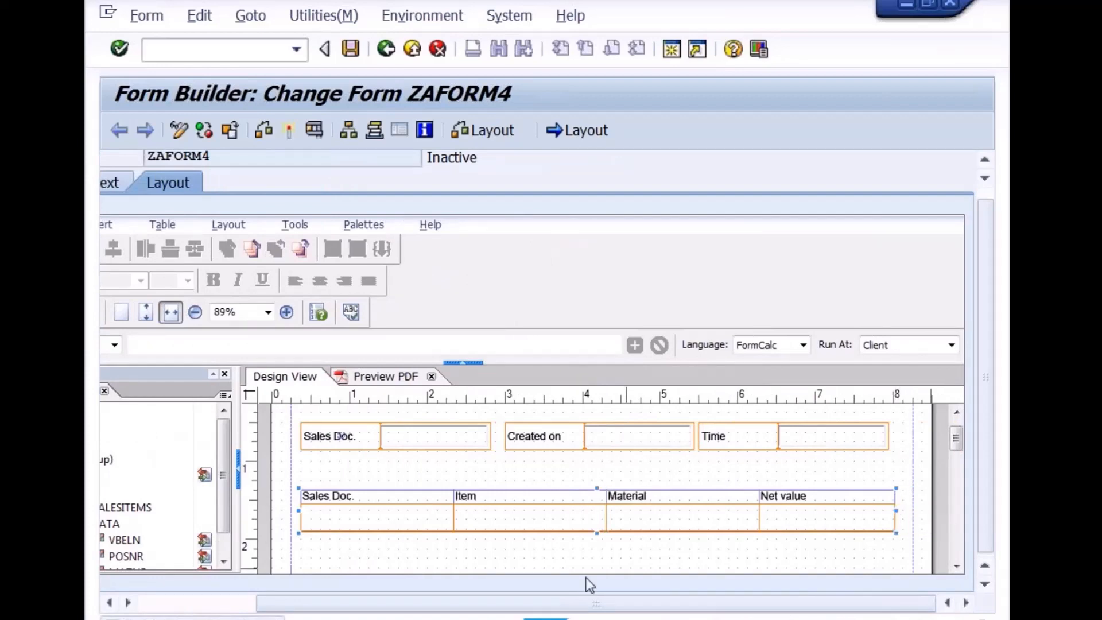
{"action": "left_click_drag", "start_coordinate": [320, 607], "coordinate": [212, 612]}
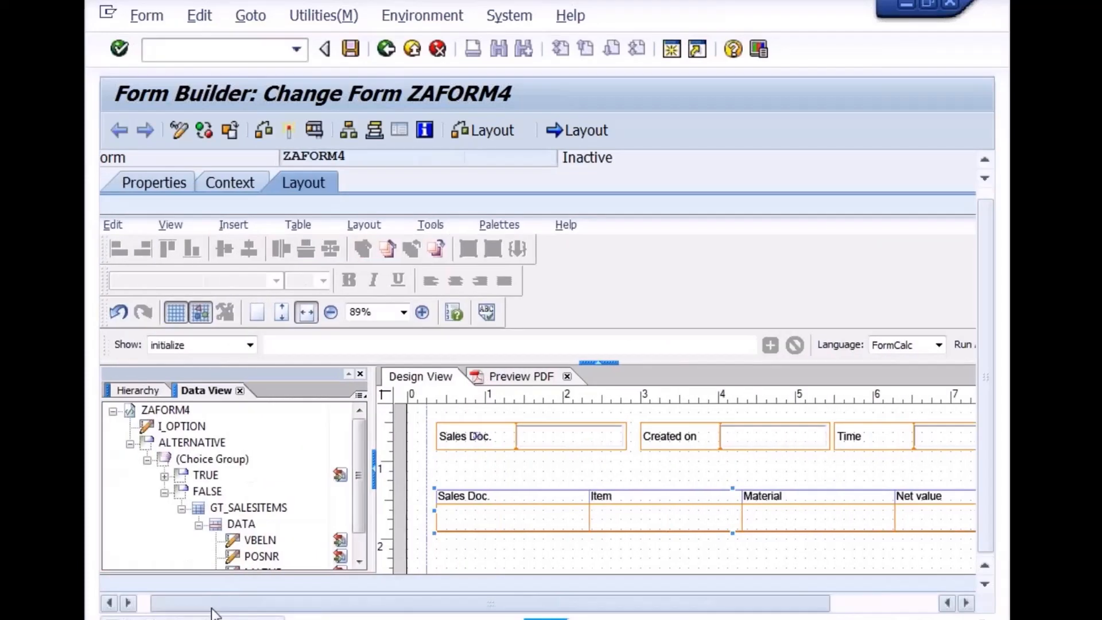
{"action": "left_click", "coordinate": [516, 471]}
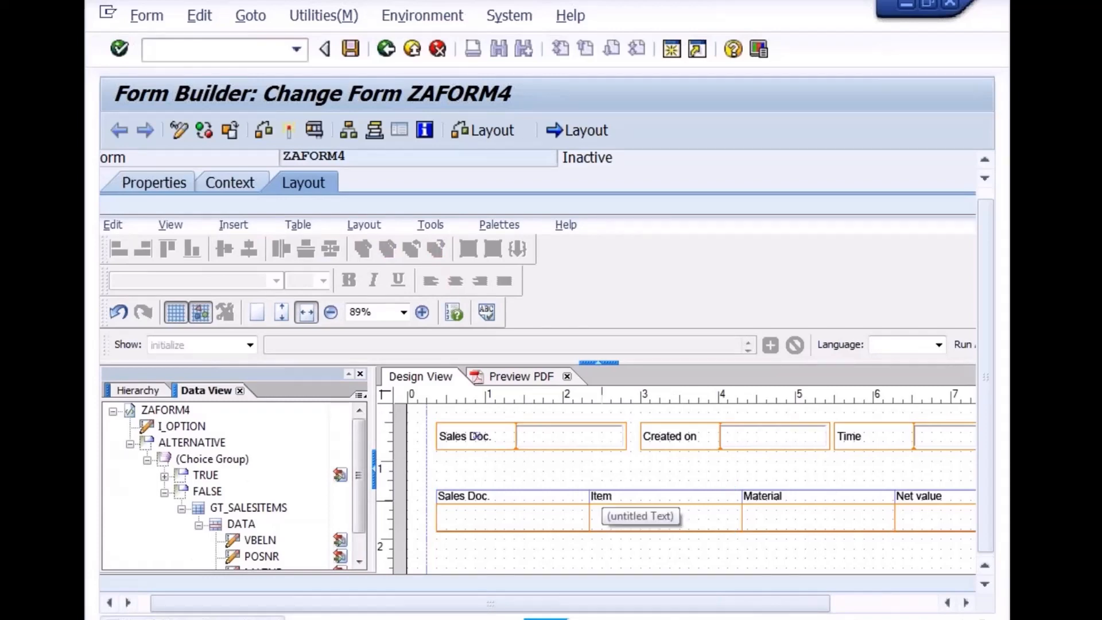
Save and activate form ZAFORM4, allowing the requested system access
{"action": "left_click", "coordinate": [350, 49]}
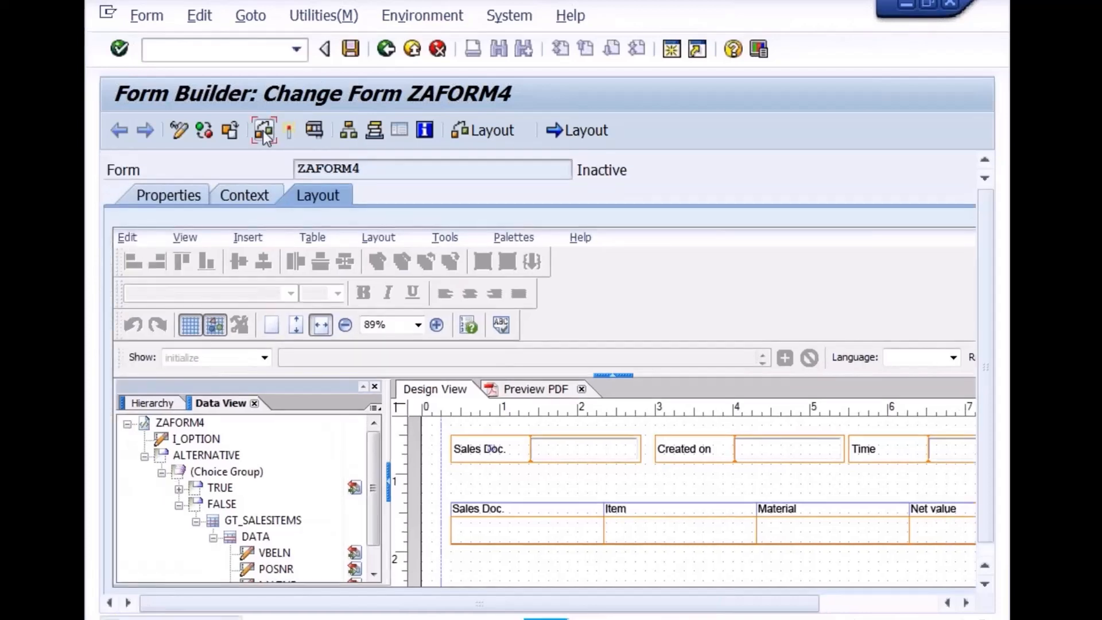
{"action": "left_click", "coordinate": [292, 129]}
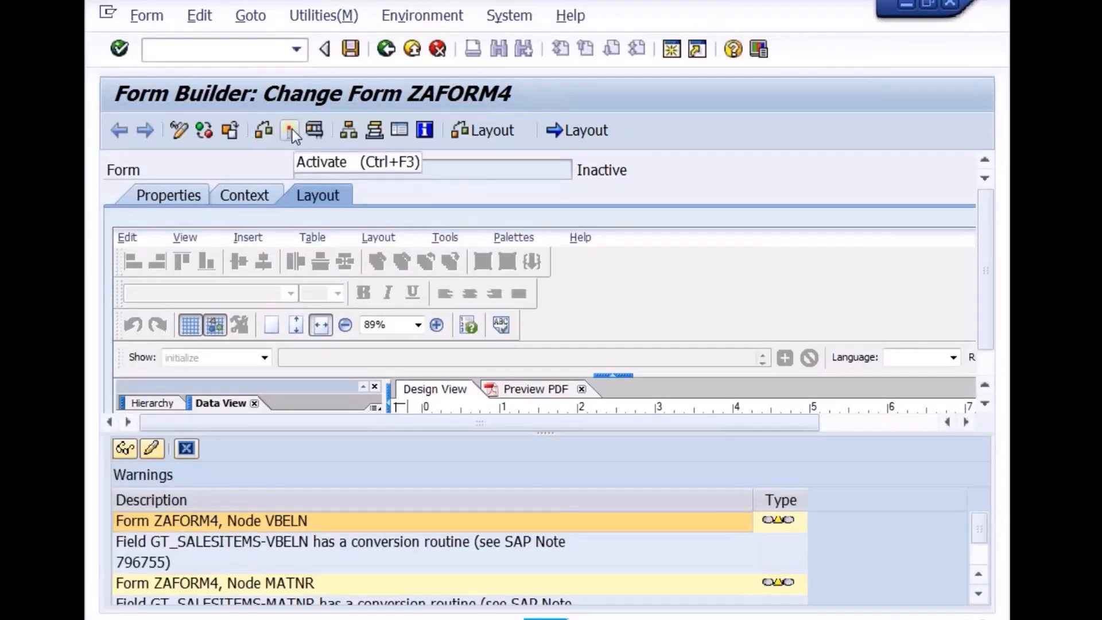
{"action": "left_click", "coordinate": [288, 135]}
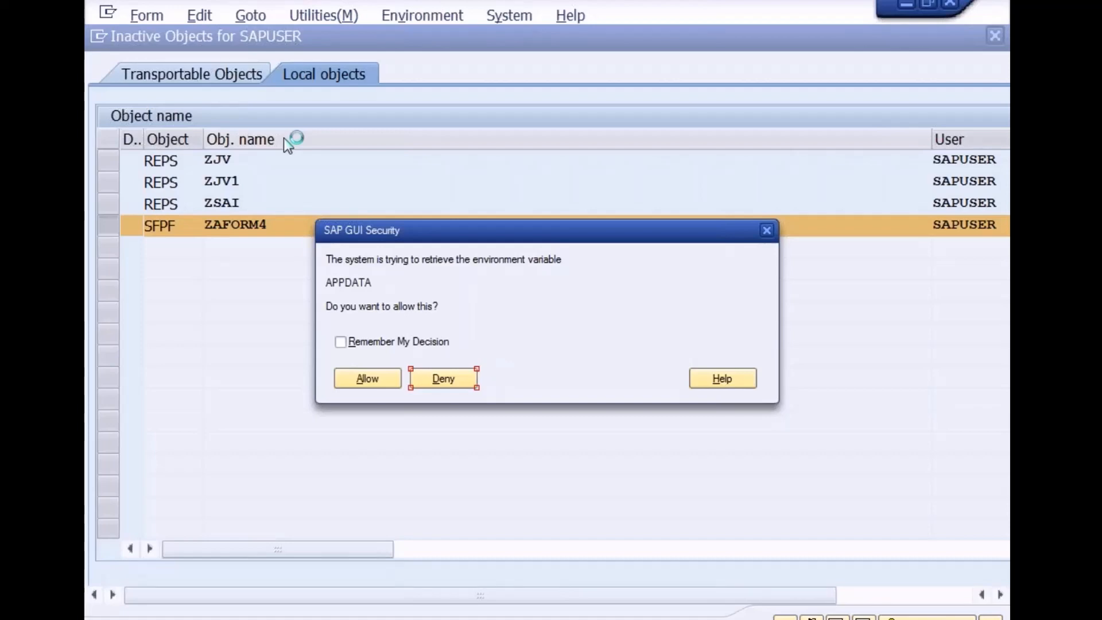
{"action": "left_click", "coordinate": [353, 374]}
{"action": "left_click", "coordinate": [378, 381]}
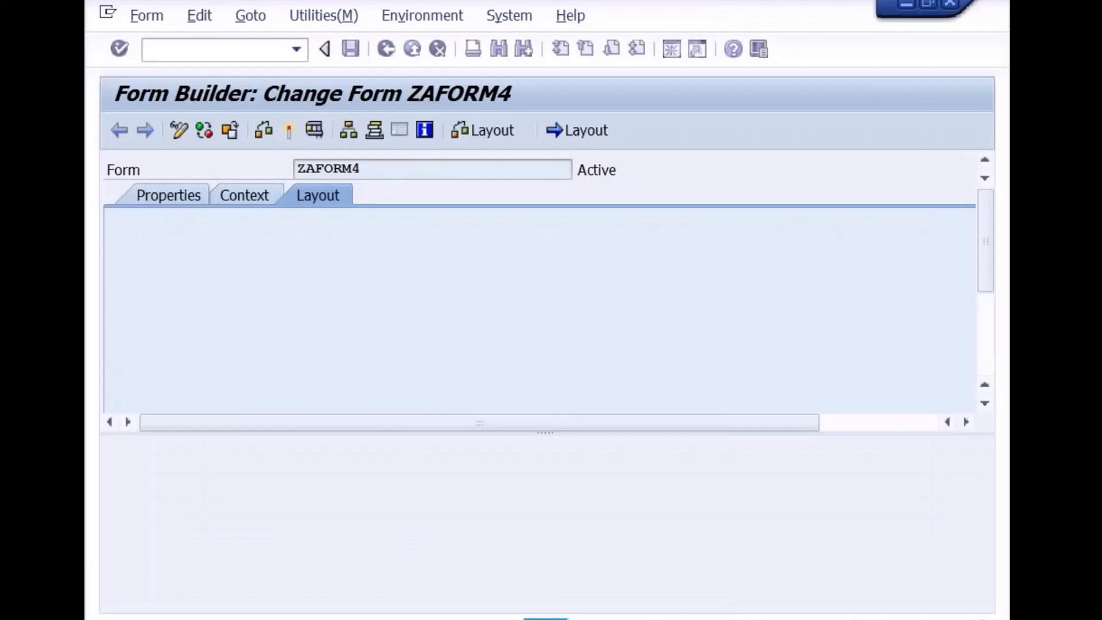
Start a test run of form ZAFORM4
{"action": "left_click", "coordinate": [316, 131]}
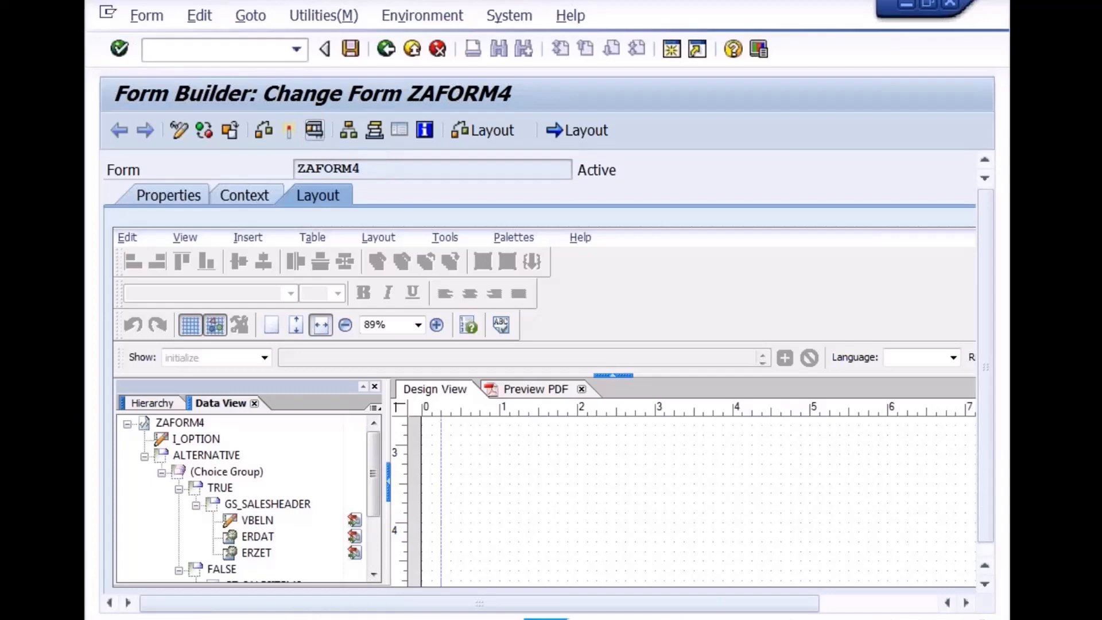